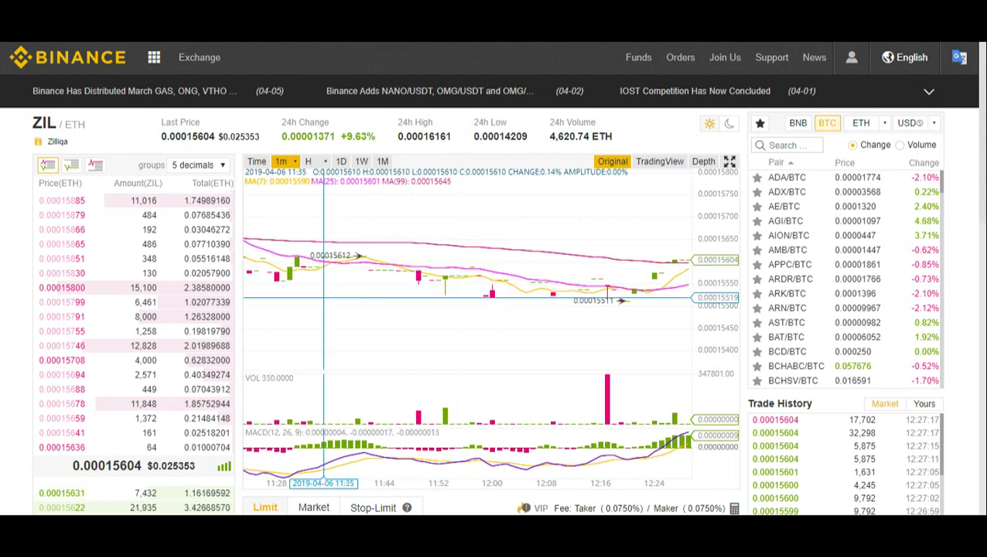
Open the Binance deposit page via Funds > Deposits and close the extra Gmail tab
scroll(203, 311, "down", 2)
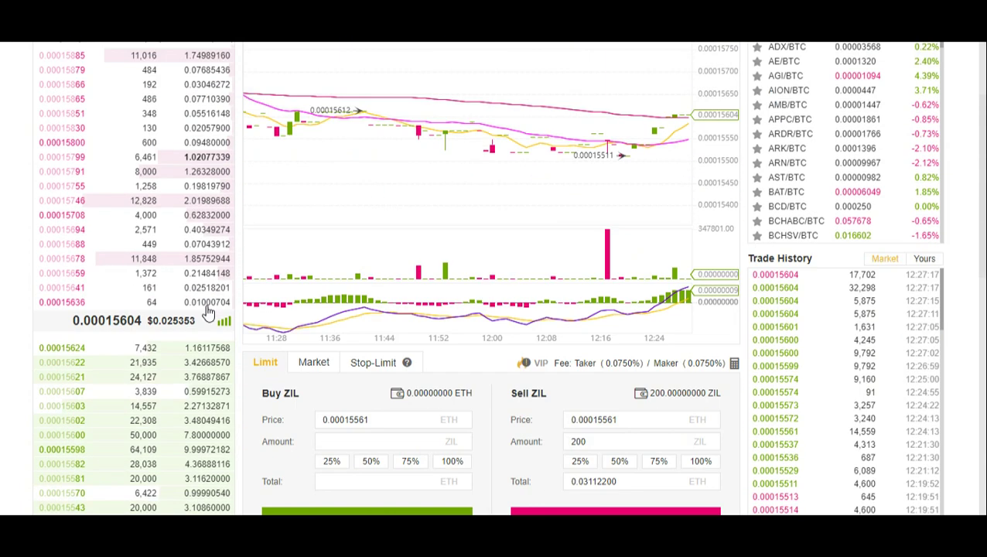
scroll(208, 311, "down", 1)
scroll(207, 311, "up", 3)
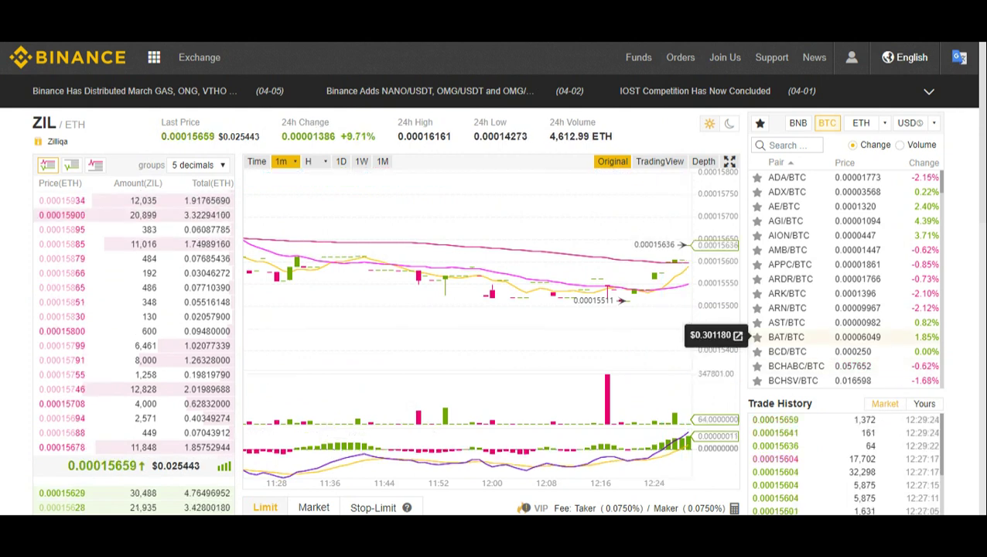
scroll(607, 201, "down", 2)
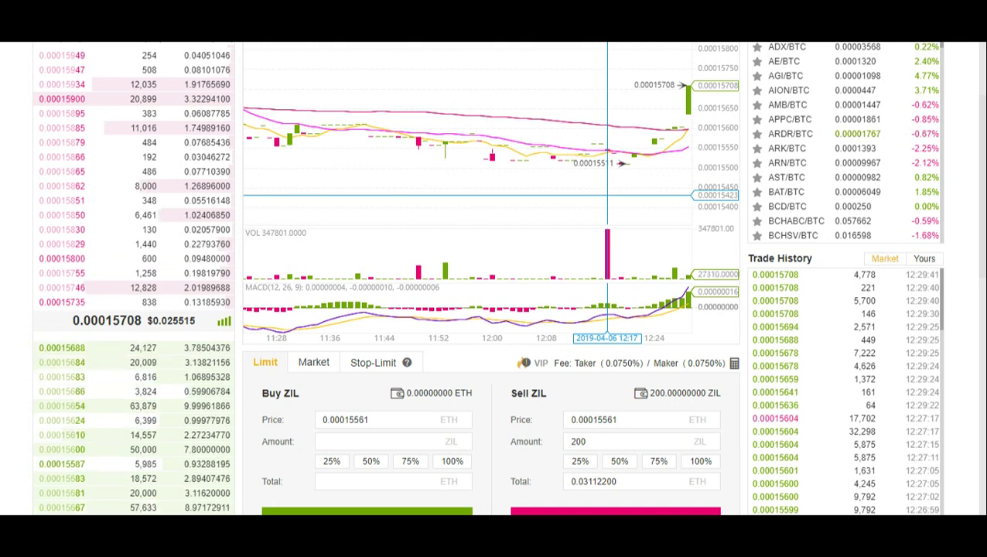
scroll(608, 195, "up", 3)
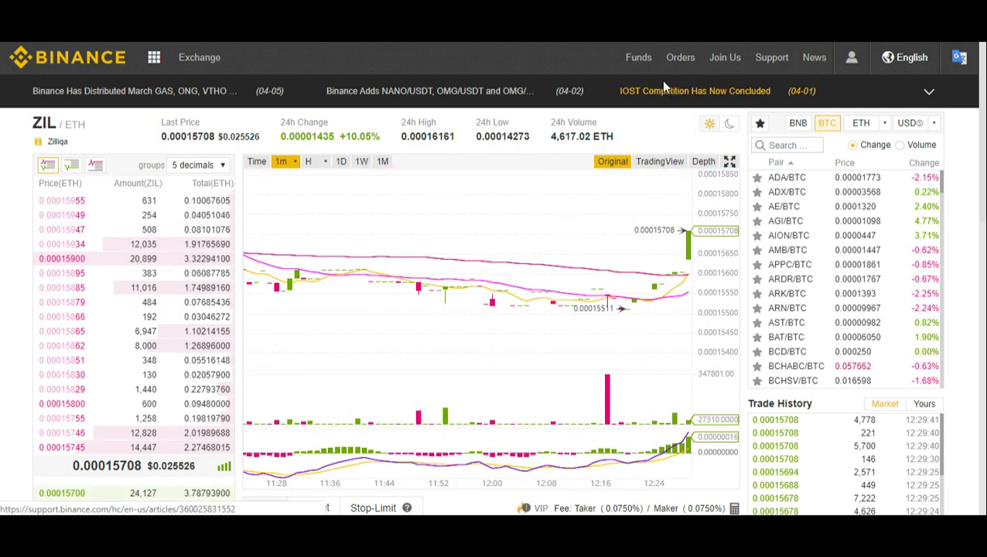
mouse_move(639, 60)
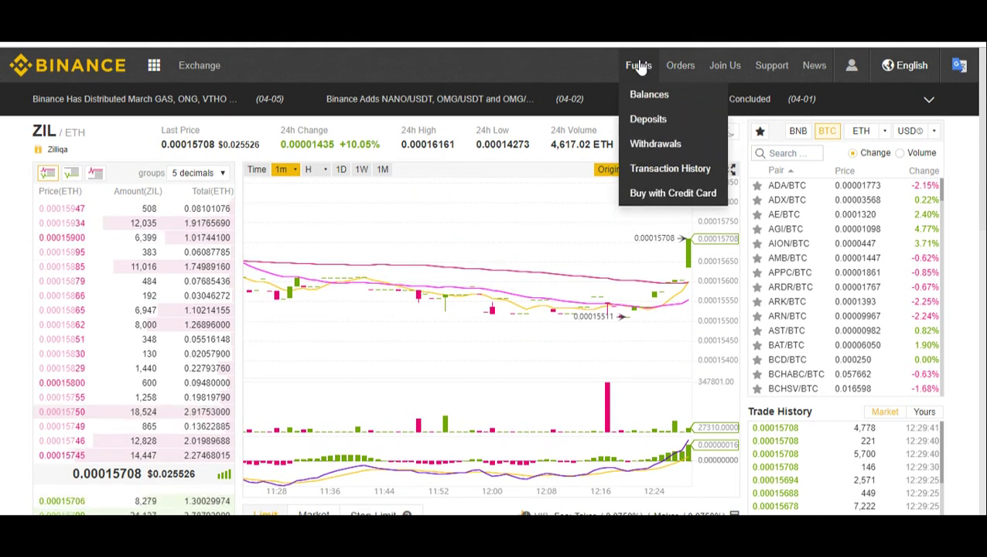
left_click(648, 121)
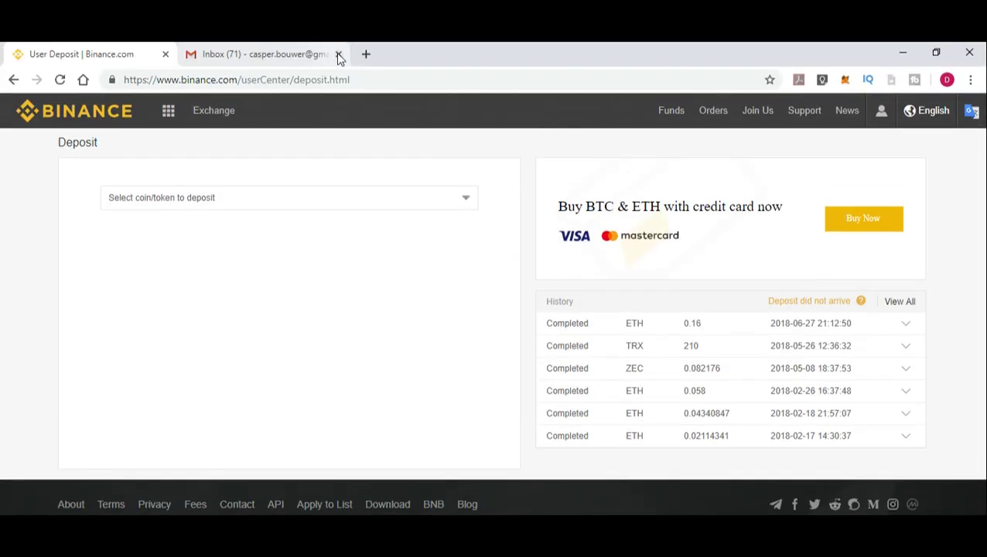
left_click(338, 55)
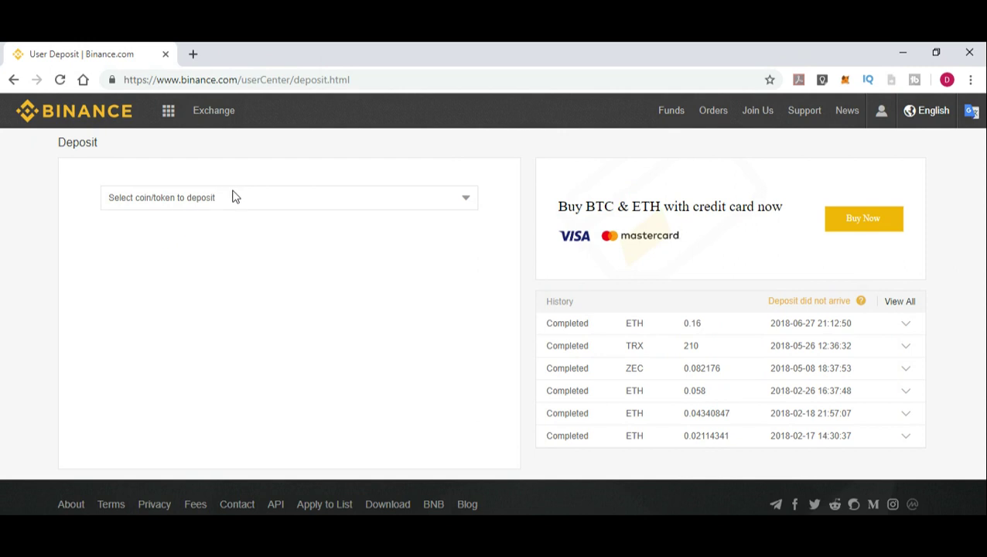
Search 'btc' and pick BTC to show its deposit address and 0.00001312 BTC balance
left_click(465, 203)
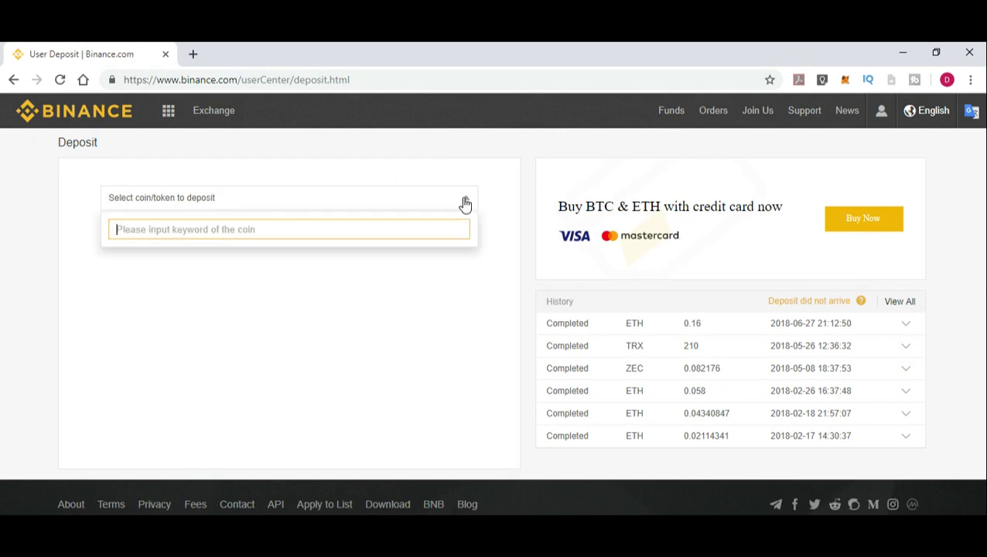
type("b")
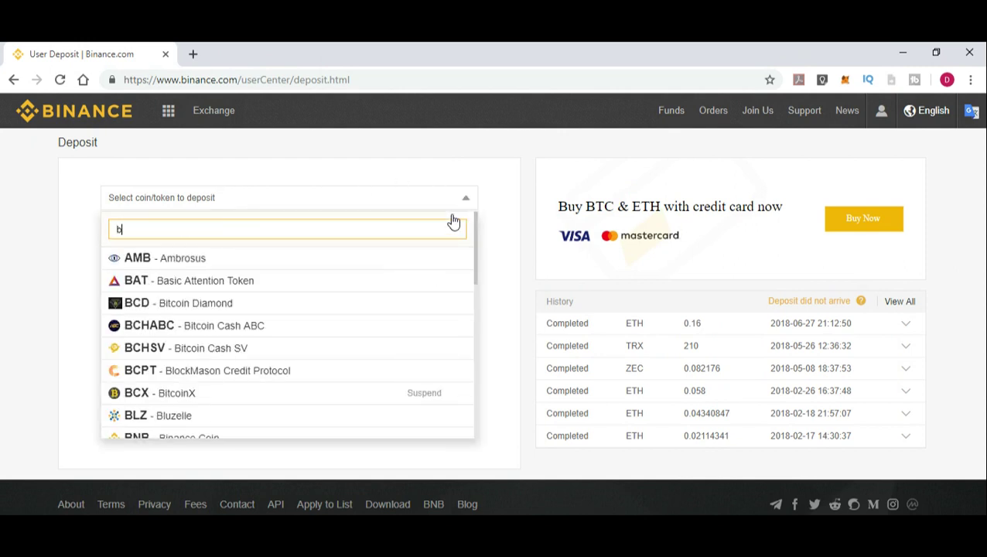
type("tc")
left_click(401, 265)
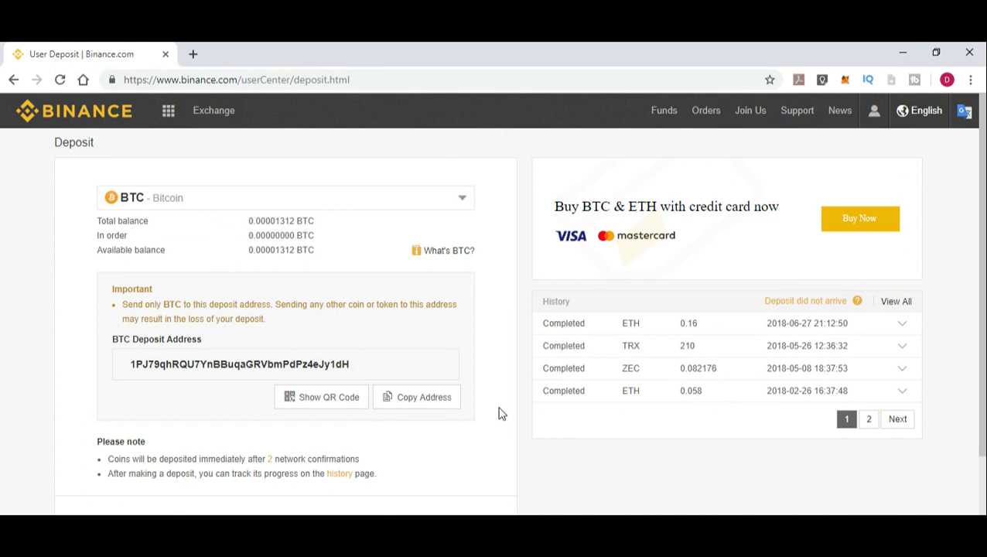
key("F11")
mouse_move(672, 62)
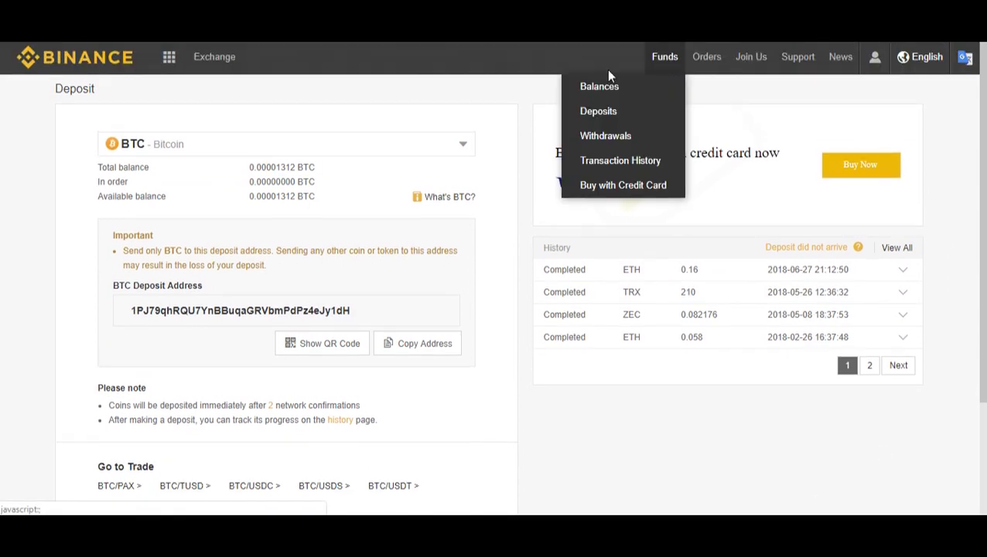
Go to Exchange > Basic, filter the BTC pairs by 'zil' and open ZIL/BTC
left_click(200, 90)
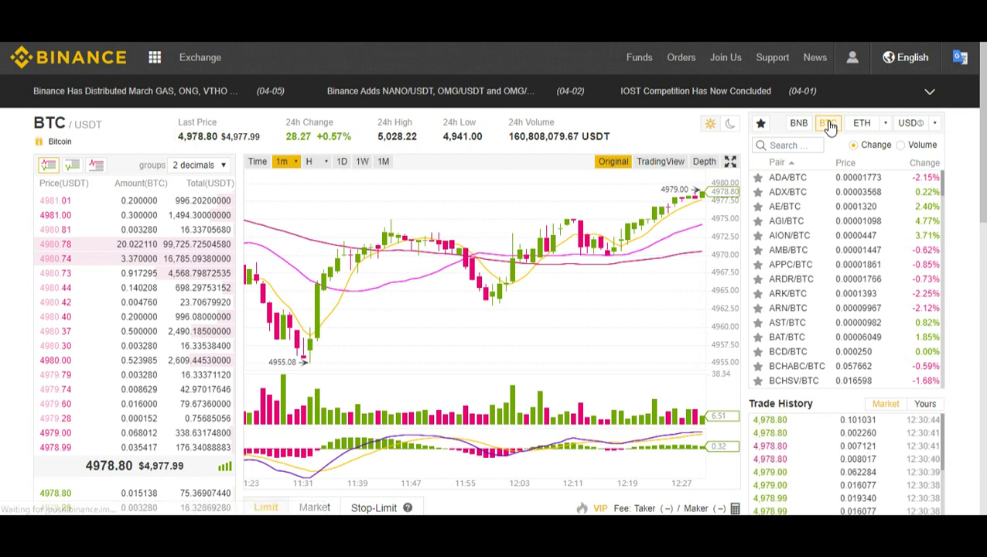
left_click(805, 147)
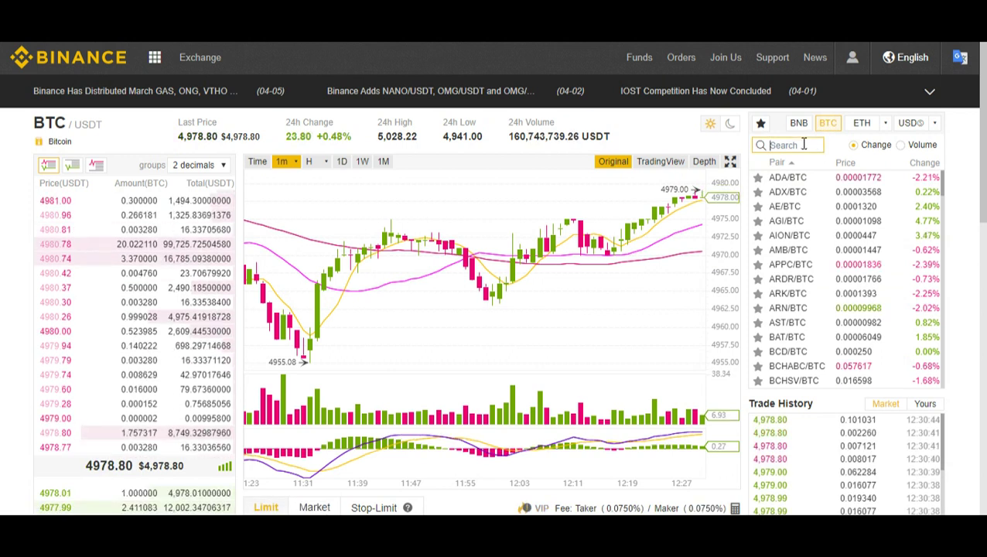
type("zil")
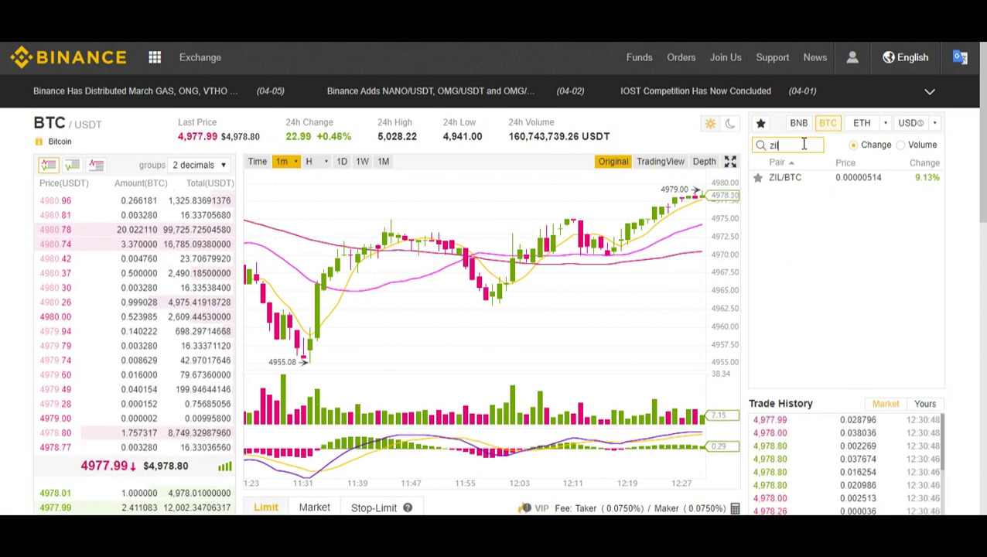
left_click(786, 178)
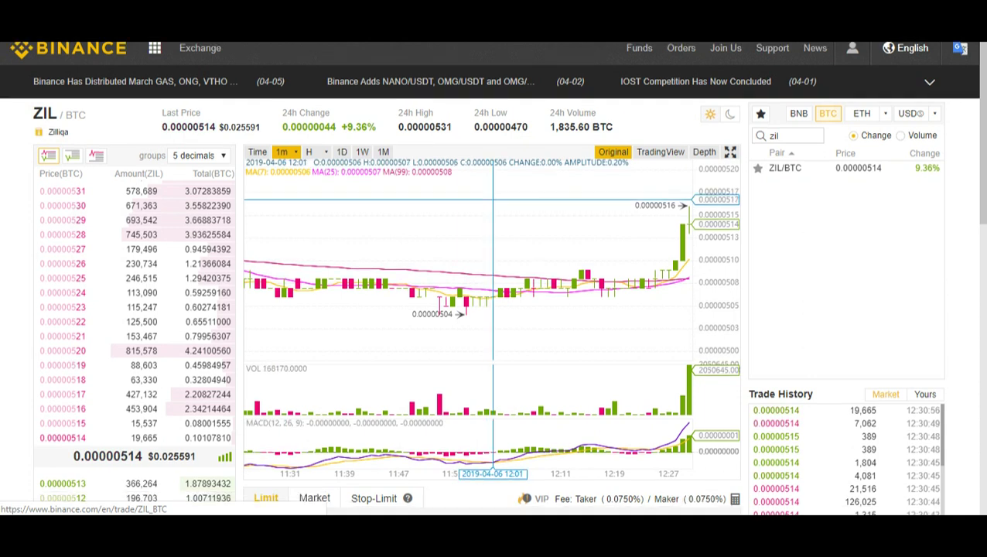
Set the Sell ZIL amount to 200 with the percentage buttons, totalling 0.00102800 BTC
scroll(465, 309, "down", 3)
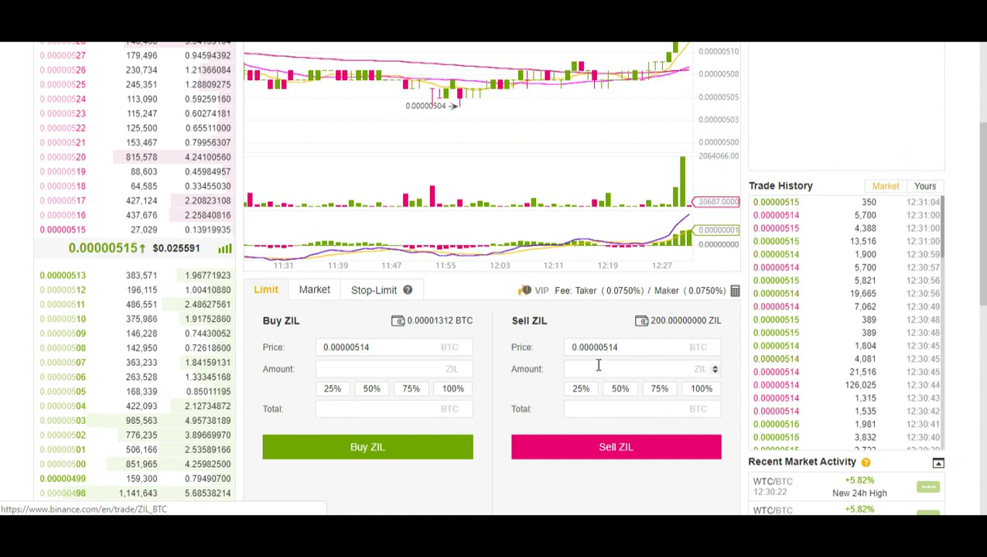
scroll(600, 369, "up", 2)
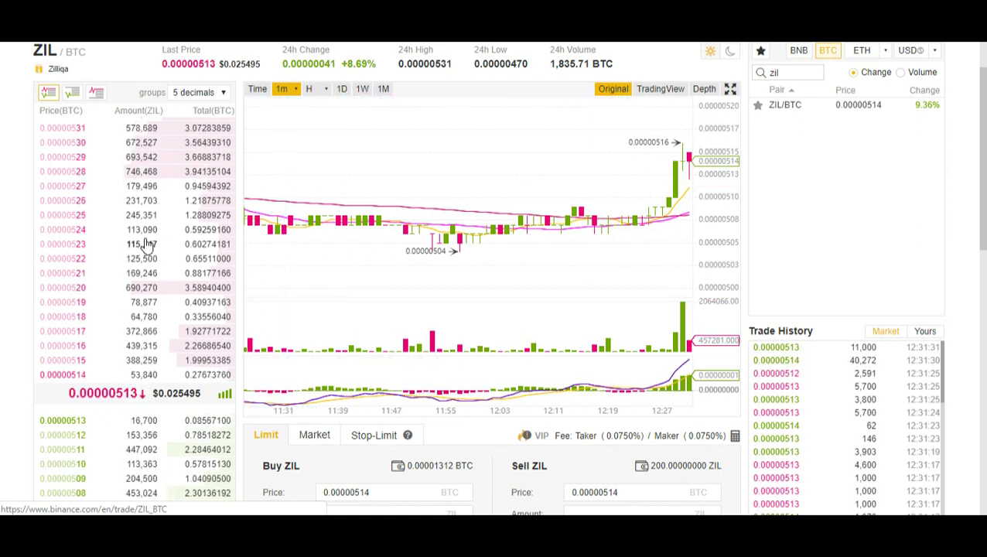
scroll(184, 346, "down", 2)
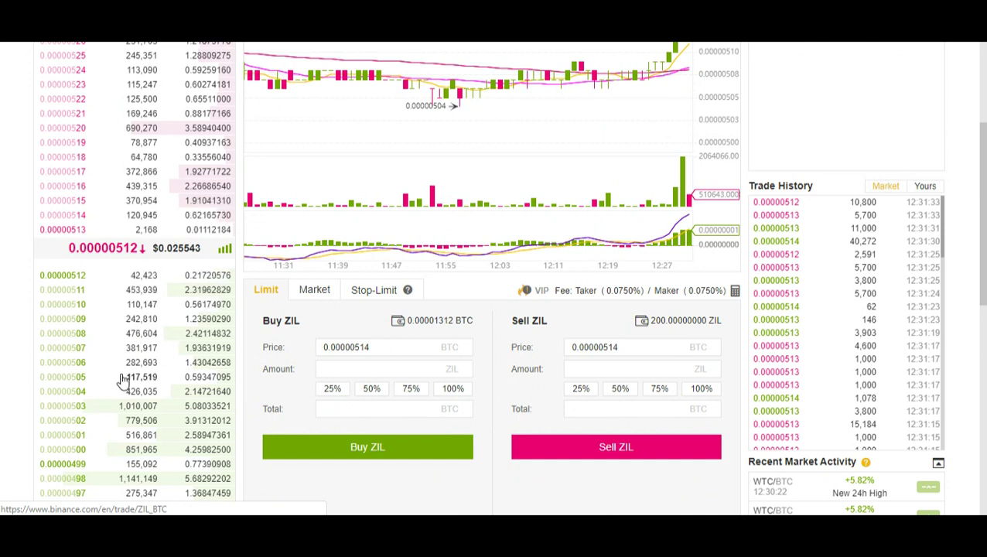
scroll(124, 378, "up", 2)
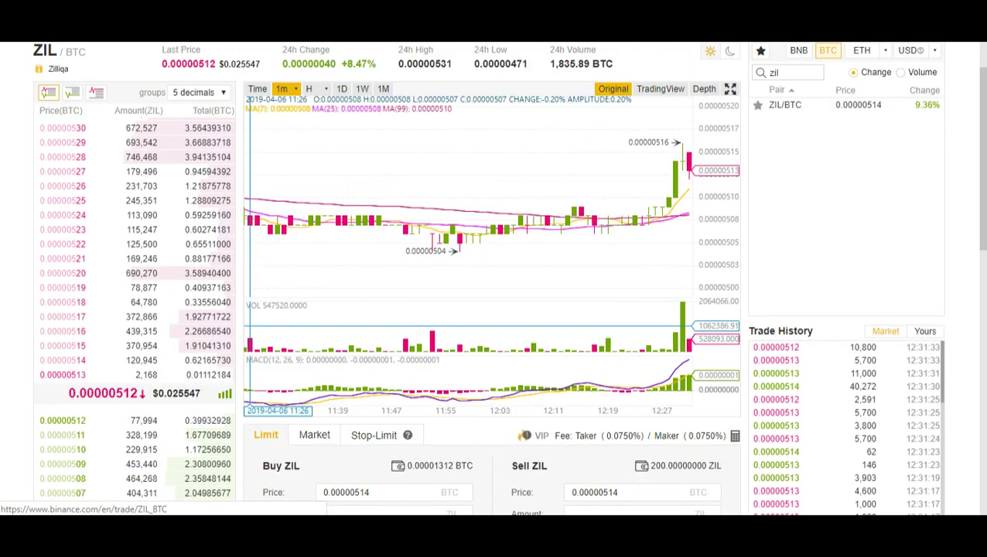
scroll(424, 295, "down", 1)
scroll(587, 393, "down", 1)
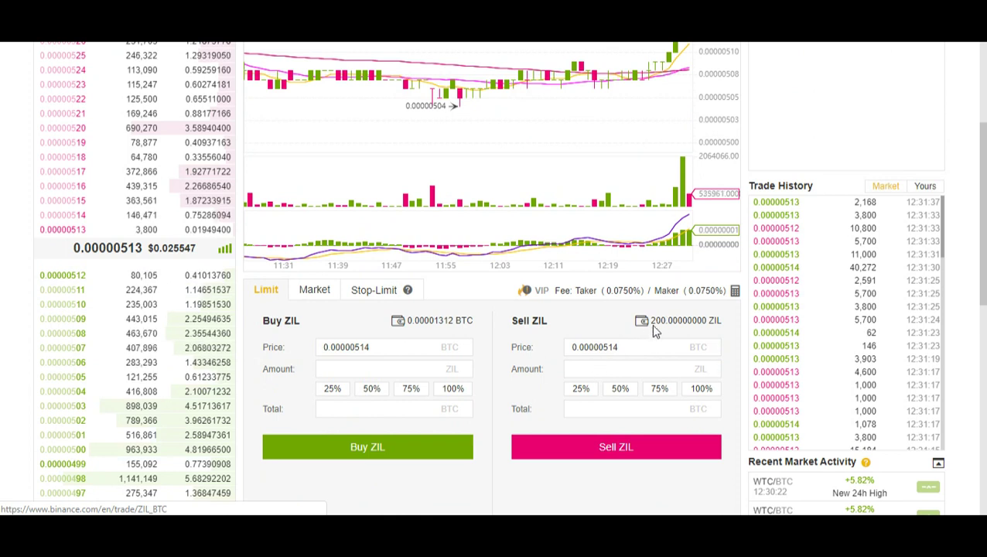
left_click(604, 370)
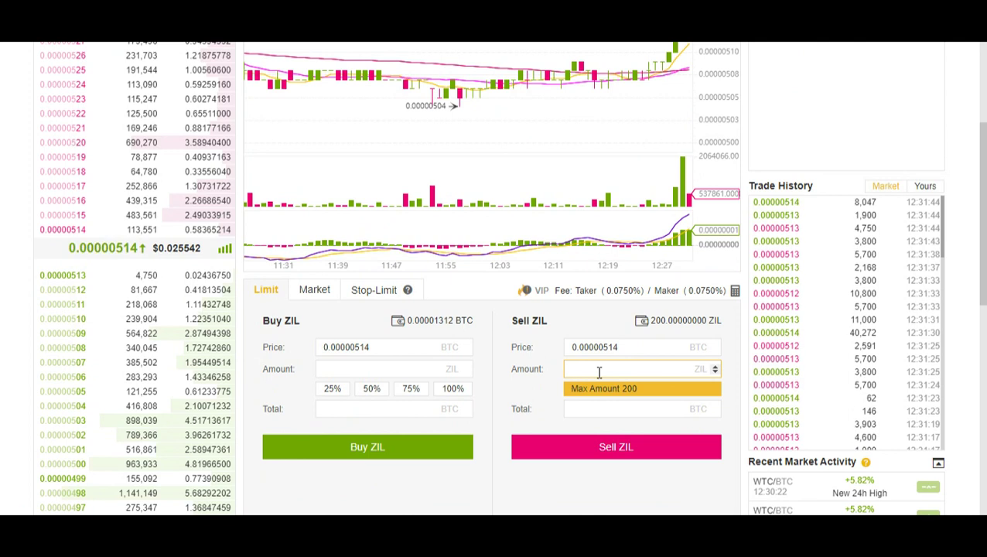
left_click(601, 397)
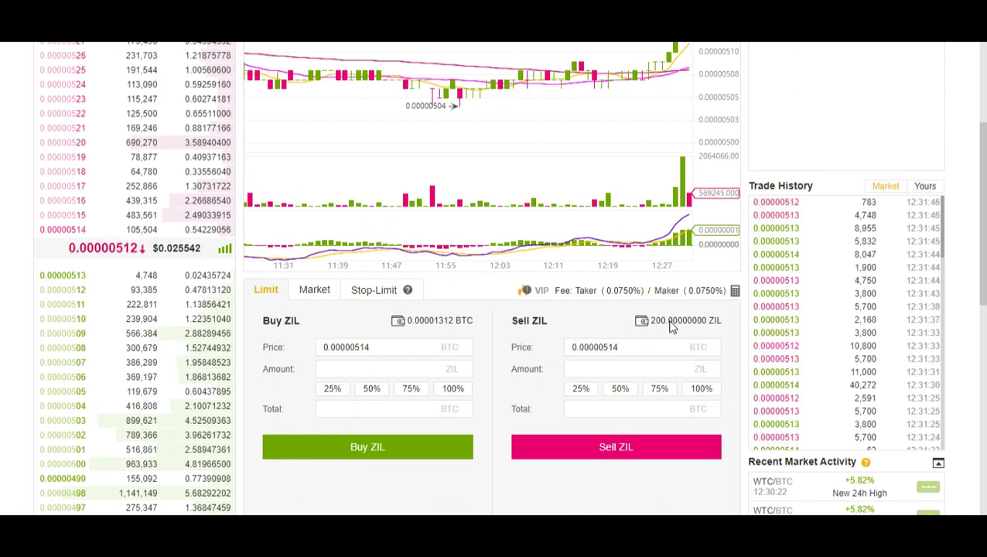
left_click(582, 390)
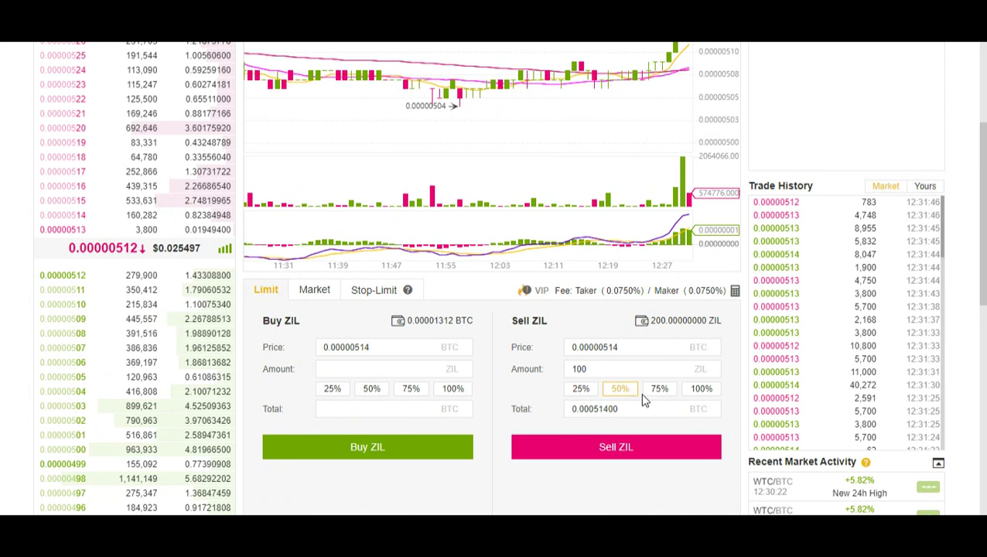
left_click(664, 396)
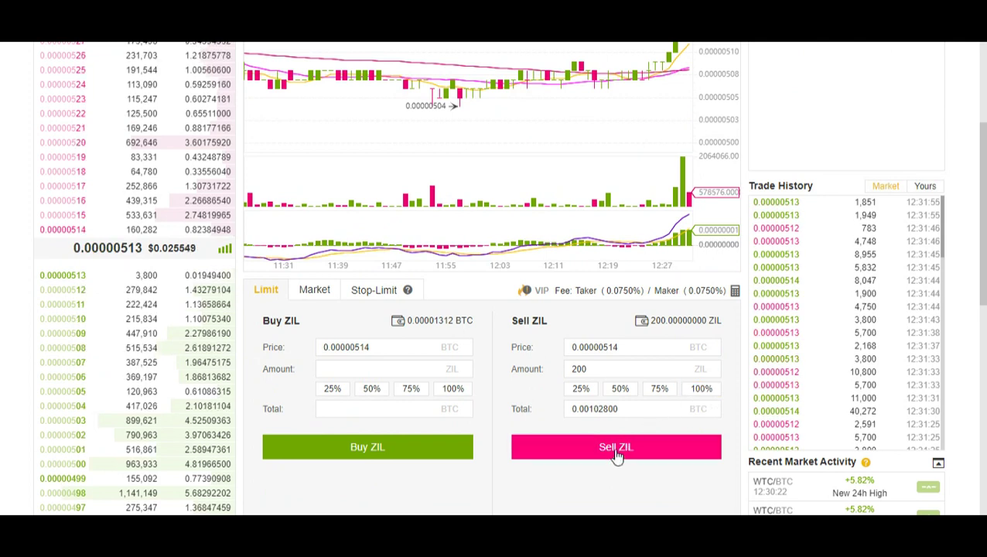
scroll(584, 465, "down", 4)
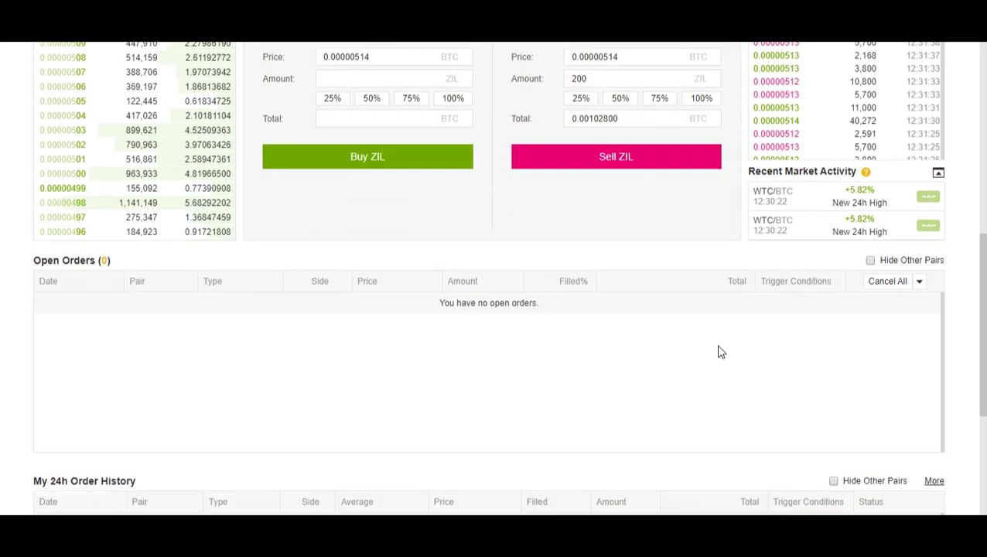
scroll(573, 369, "down", 1)
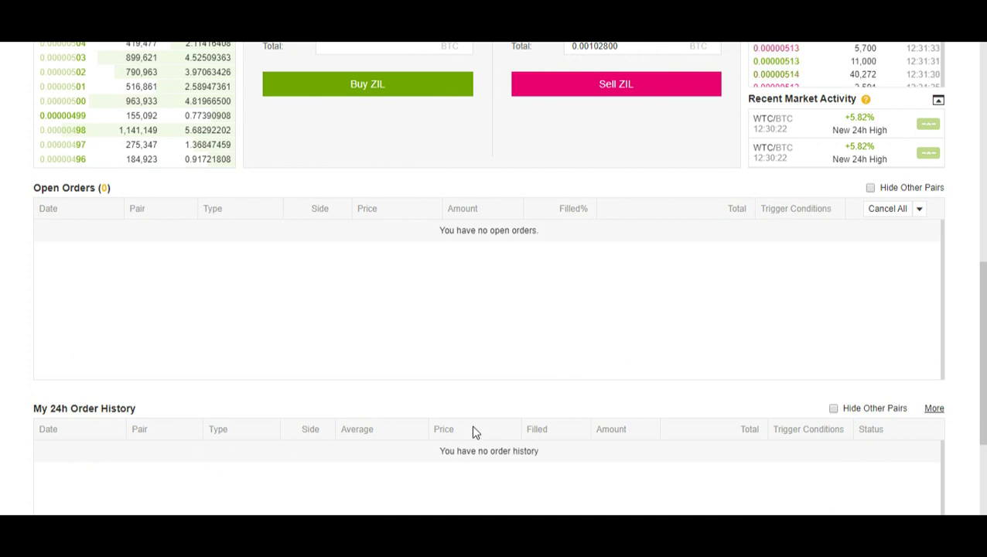
scroll(474, 431, "up", 6)
scroll(474, 426, "up", 1)
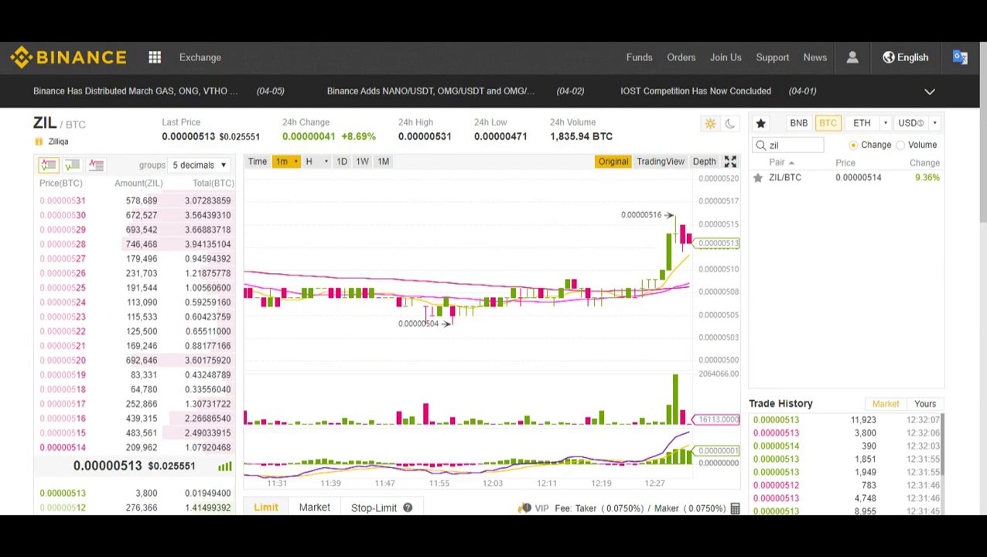
Switch the pair list to ETH and open ZIL/ETH, showing forms priced at 0.00015724 ETH
left_click(862, 125)
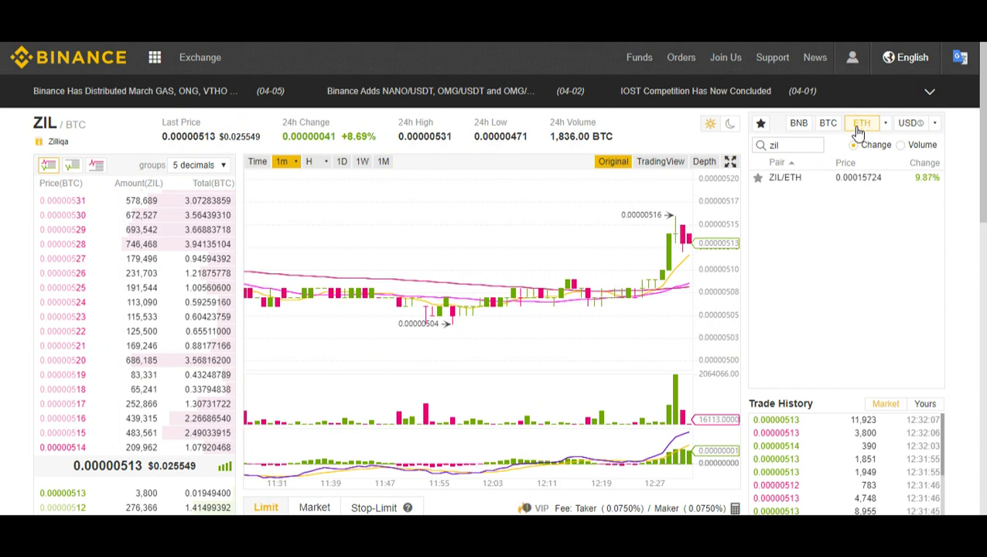
left_click(807, 181)
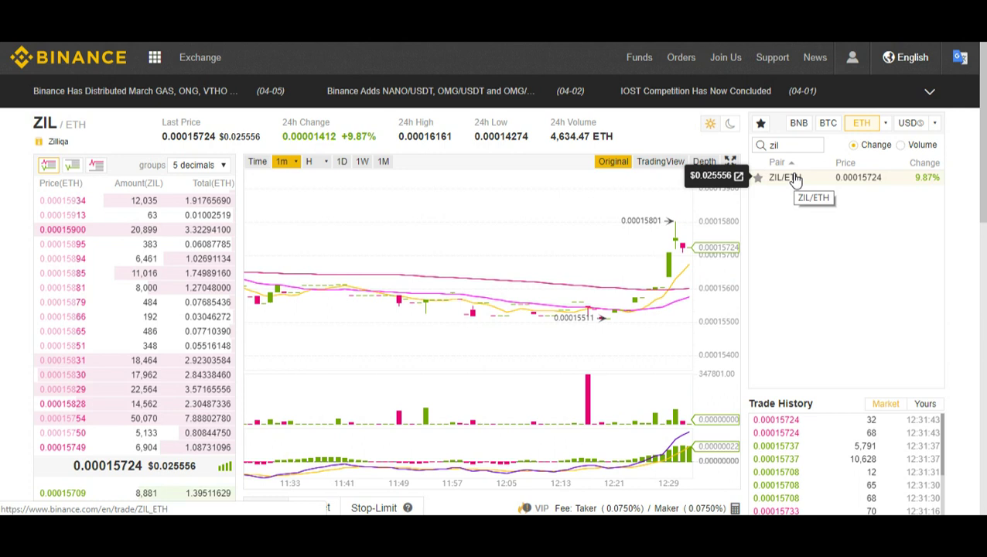
scroll(696, 271, "down", 3)
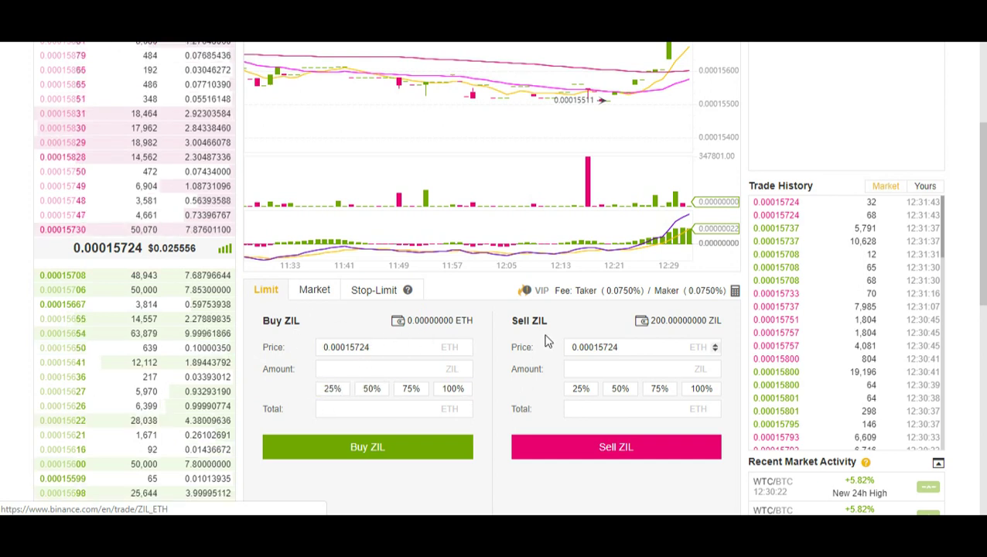
Set the ZIL/ETH sell amount to the full 200 ZIL, totalling 0.03144800 ETH
double_click(116, 249)
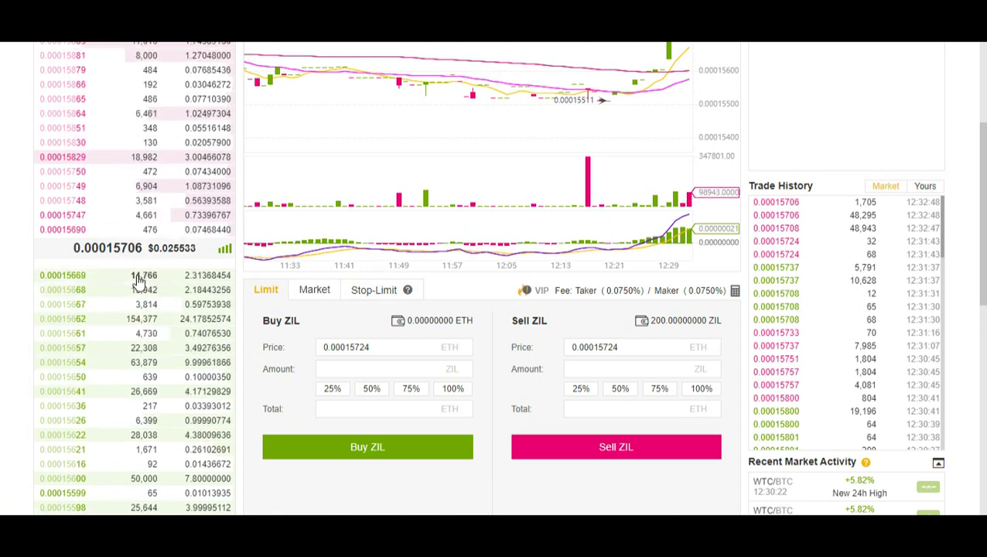
left_click(571, 370)
left_click(628, 391)
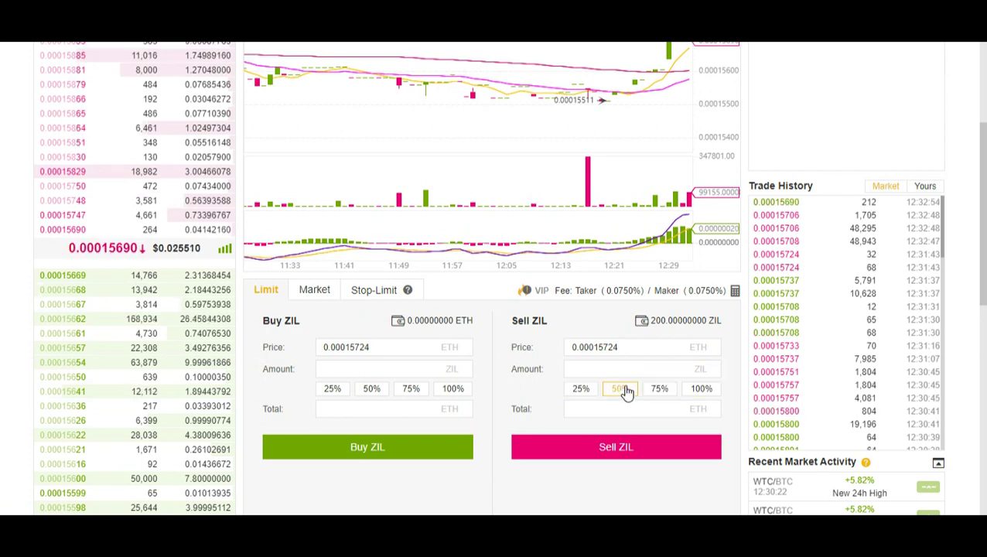
left_click(700, 394)
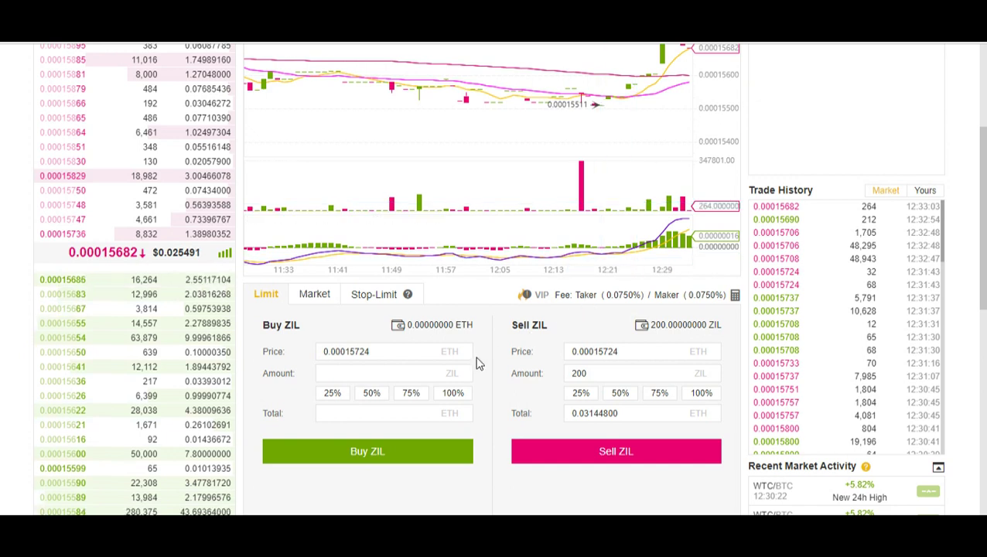
scroll(476, 423, "up", 3)
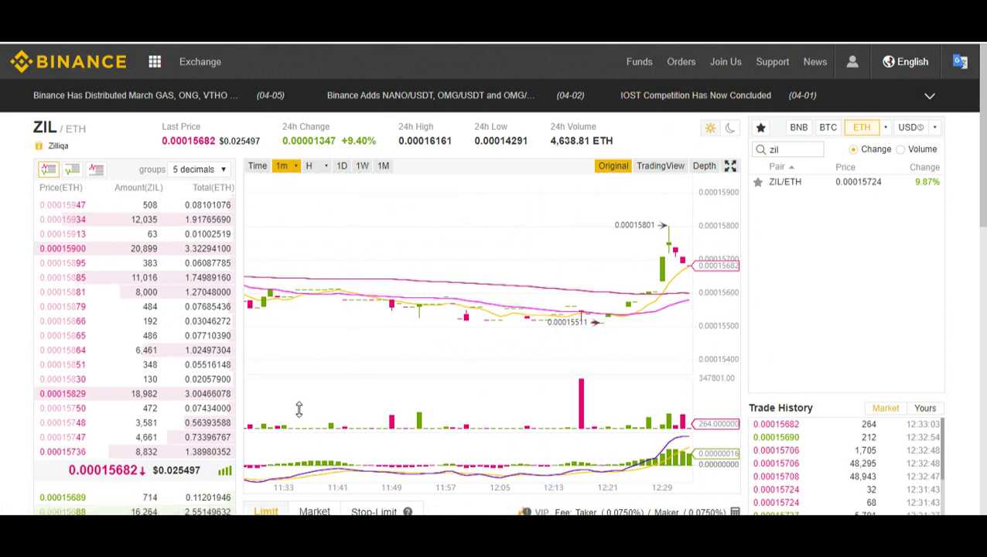
scroll(240, 507, "down", 1)
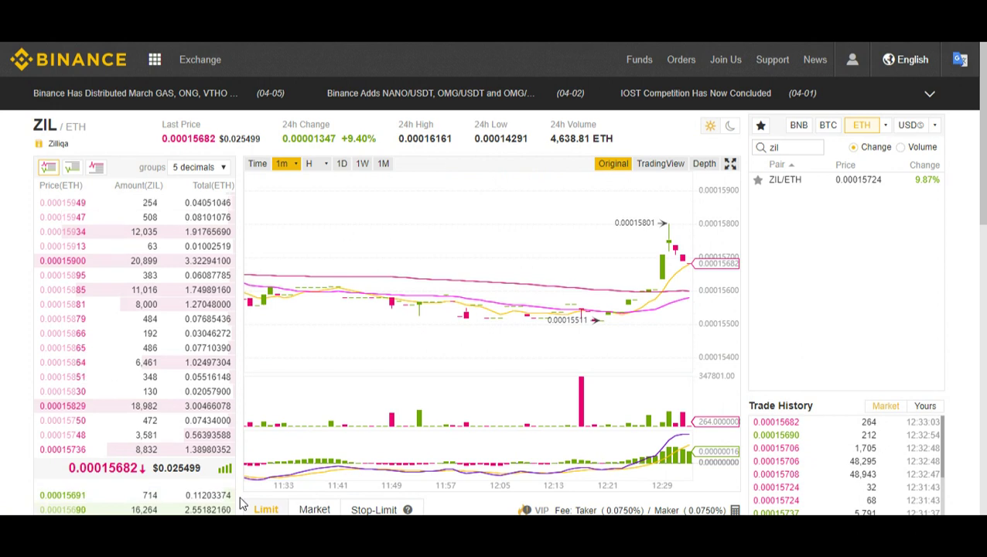
scroll(237, 504, "down", 1)
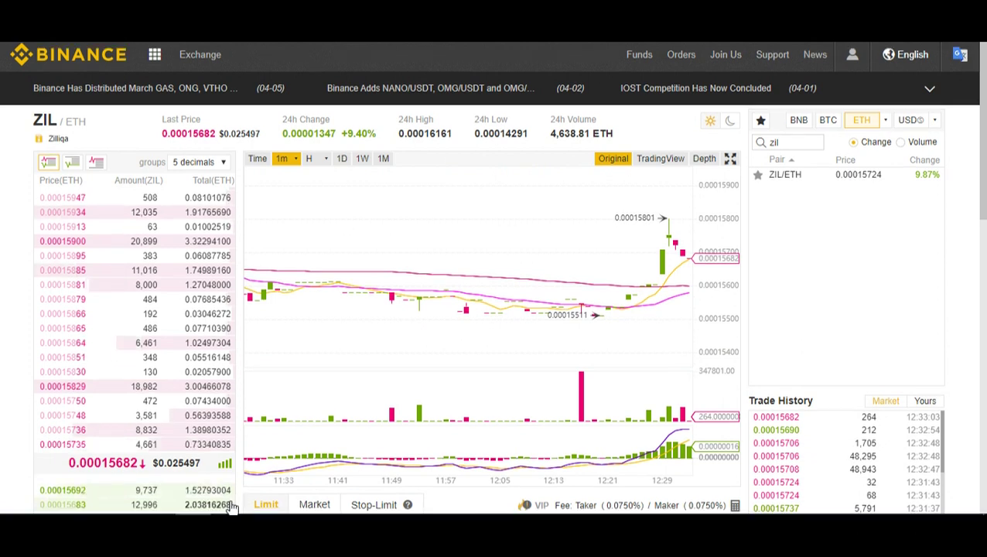